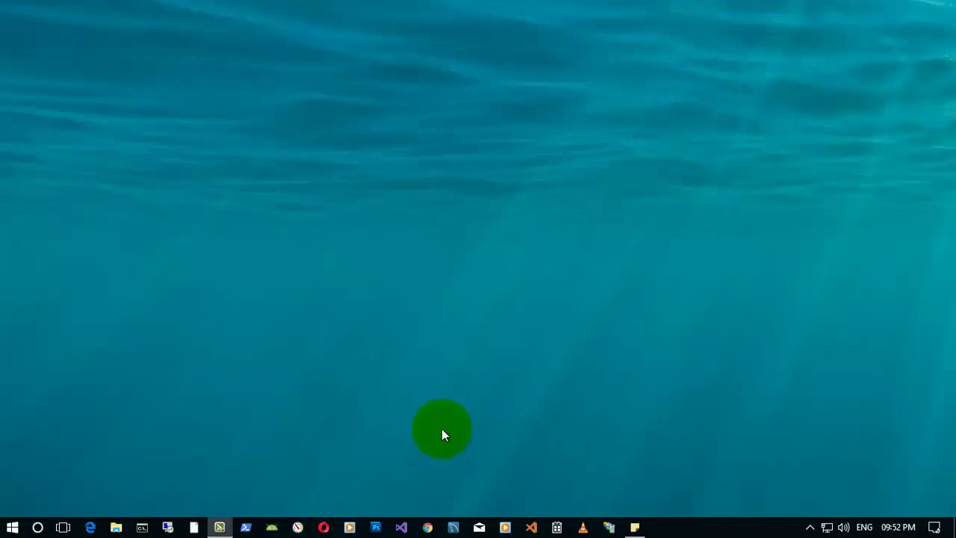
- Open Chrome and search 'chrome extensions' to reach the Chrome Web Store Extensions page
click(427, 528)
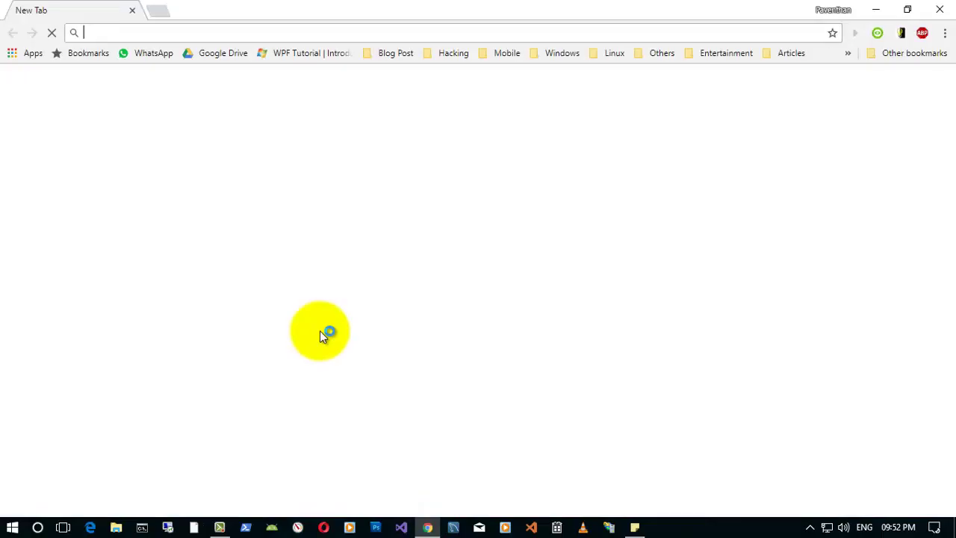
click(182, 34)
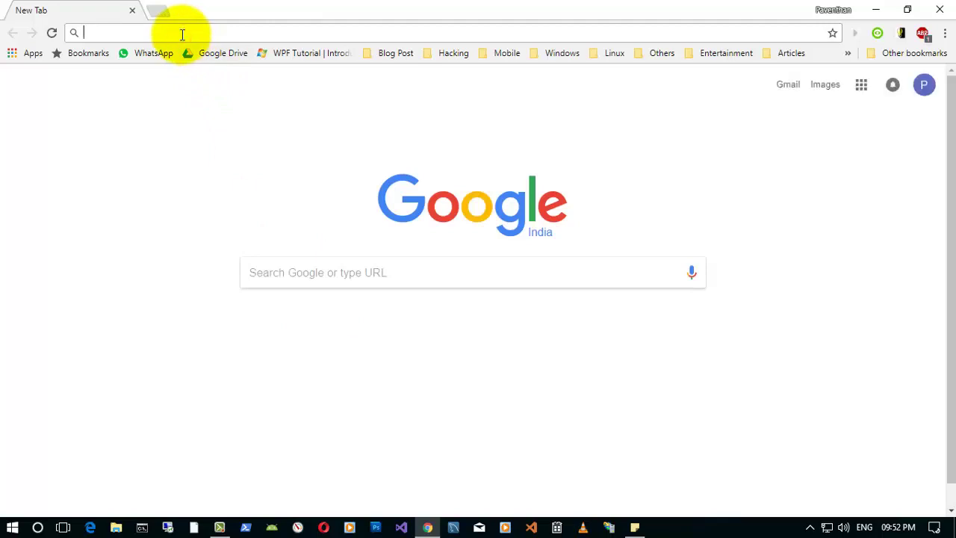
text(chrome)
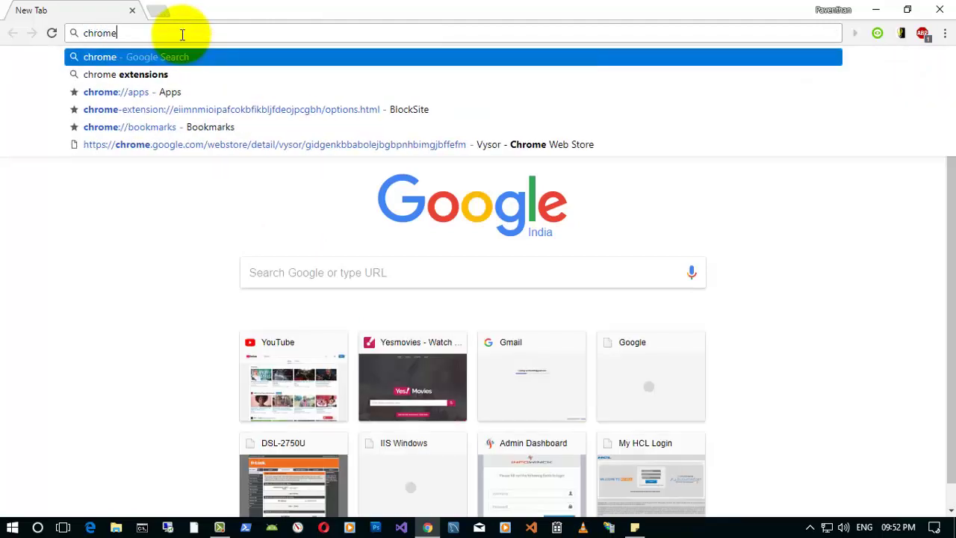
key(Down)
key(Return)
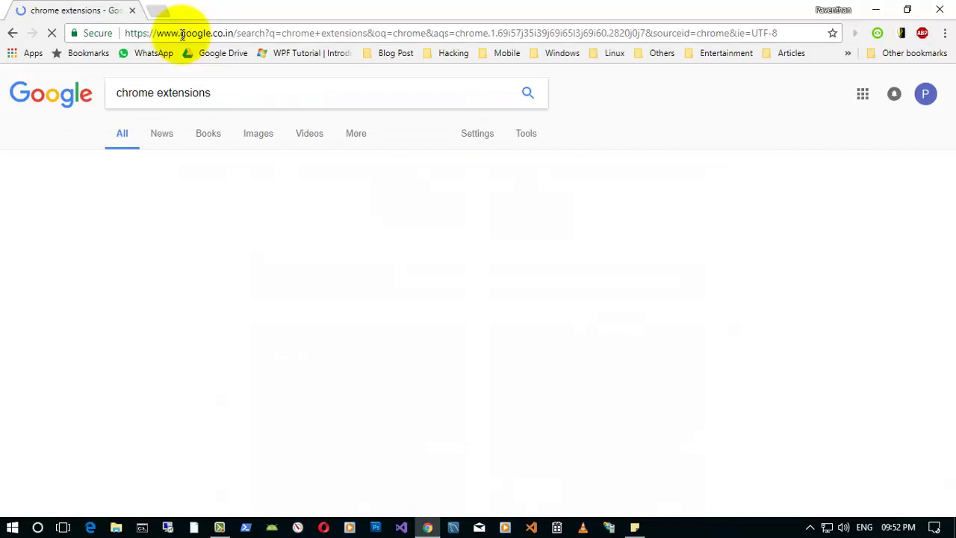
scroll(95, 334, down, 3)
scroll(95, 333, down, 1)
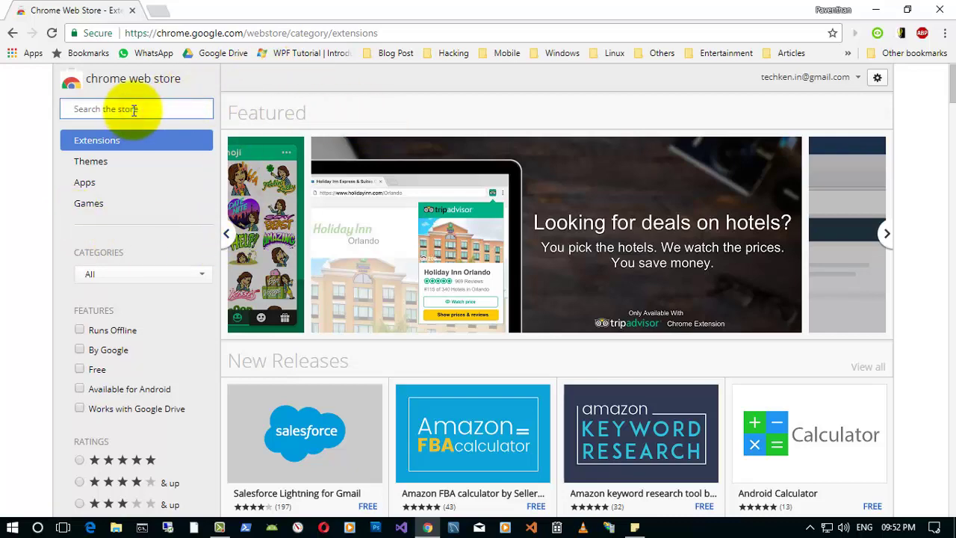
- Search the store for 'vysor' and open the Vysor app's detail page
text(vysor)
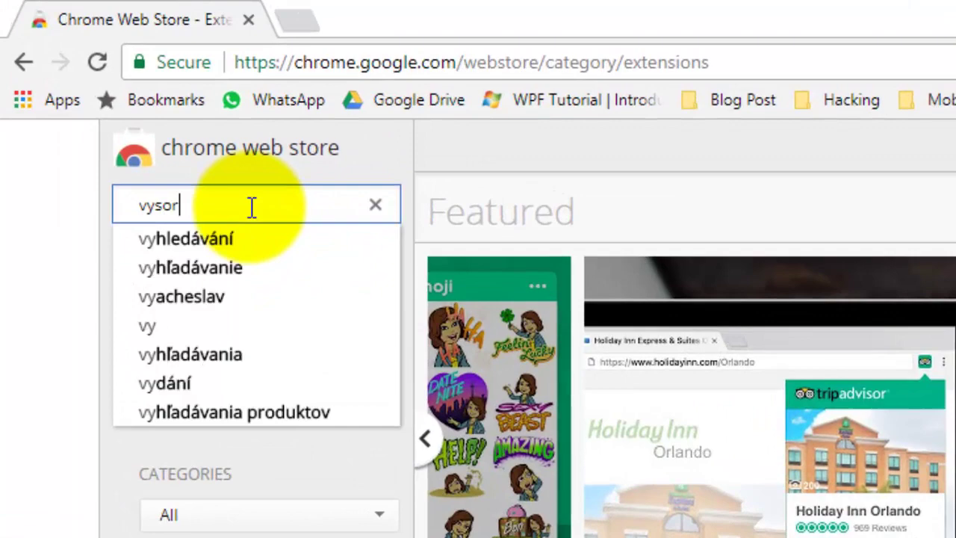
key(Return)
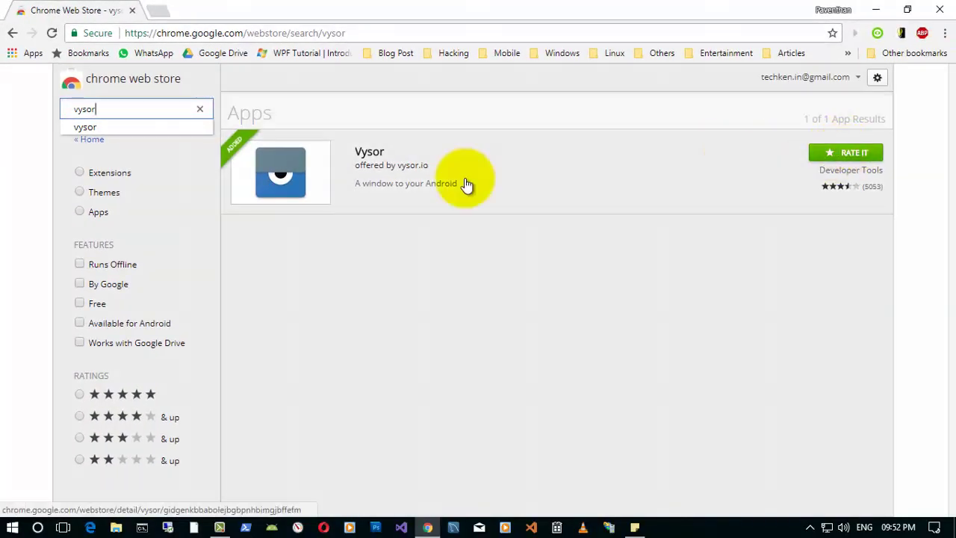
click(369, 153)
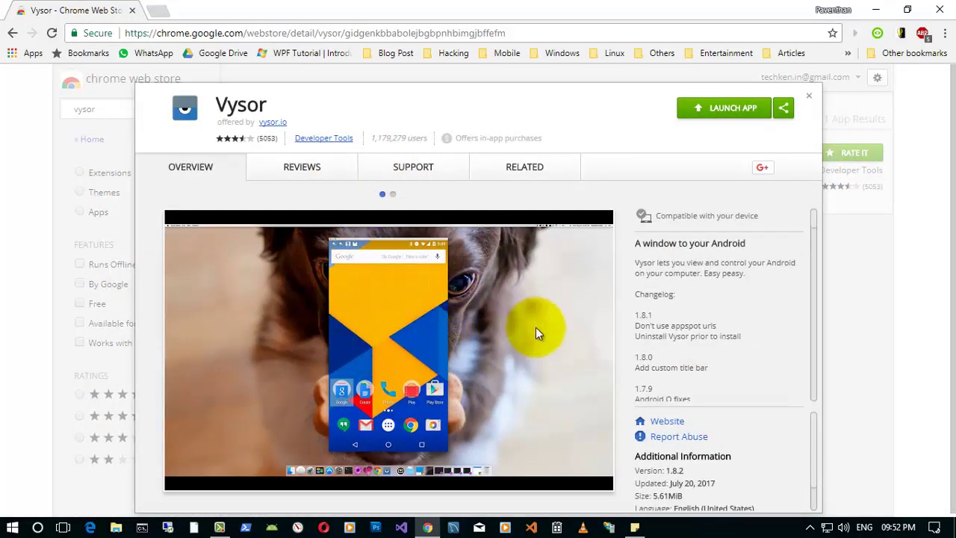
- Launch Vysor from the chrome://apps page in a new tab
click(158, 12)
click(28, 54)
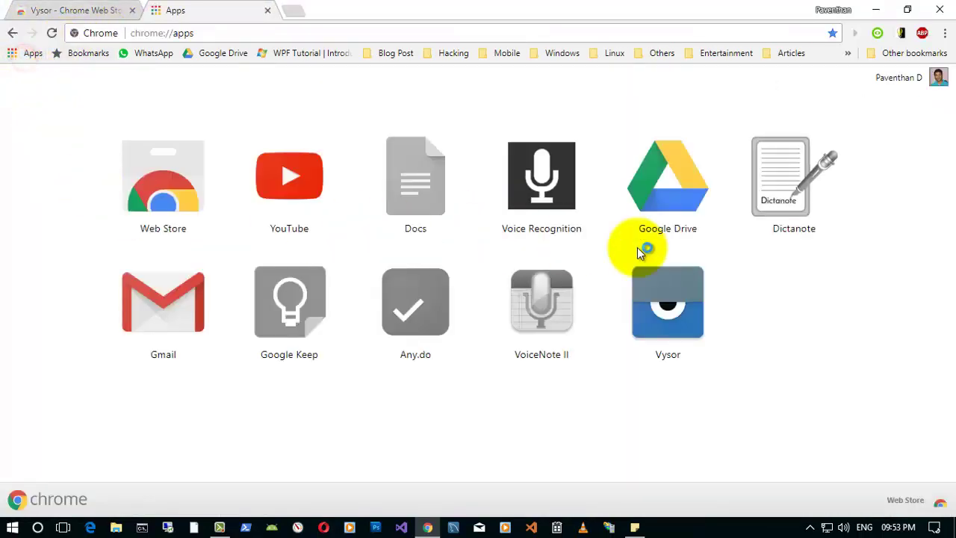
click(667, 307)
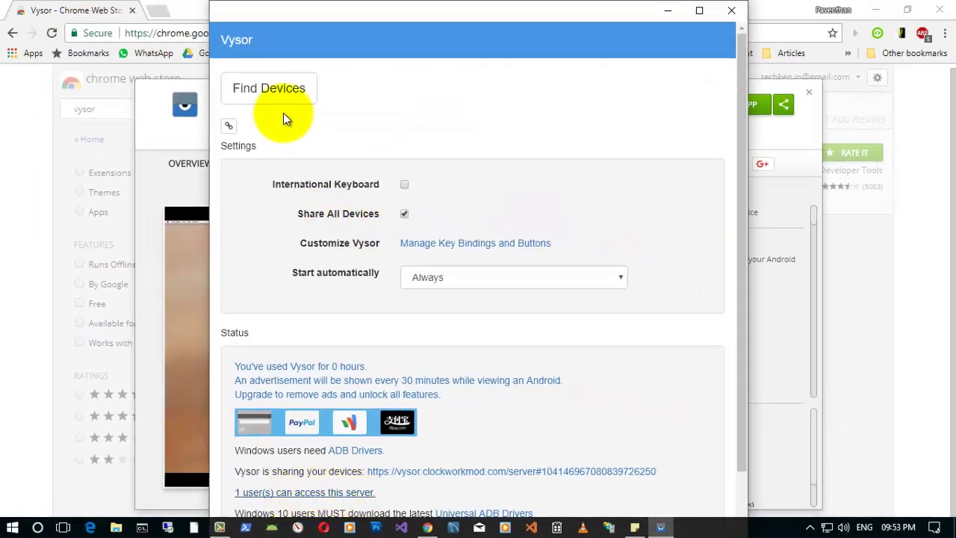
- Find devices and select 'MotoG3 from motorola' to mirror the phone's home screen
click(270, 93)
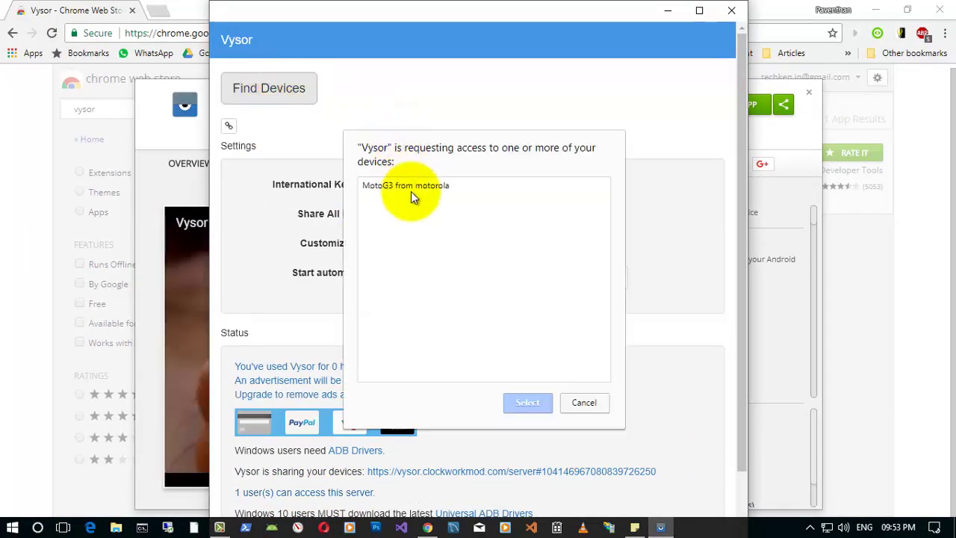
click(407, 186)
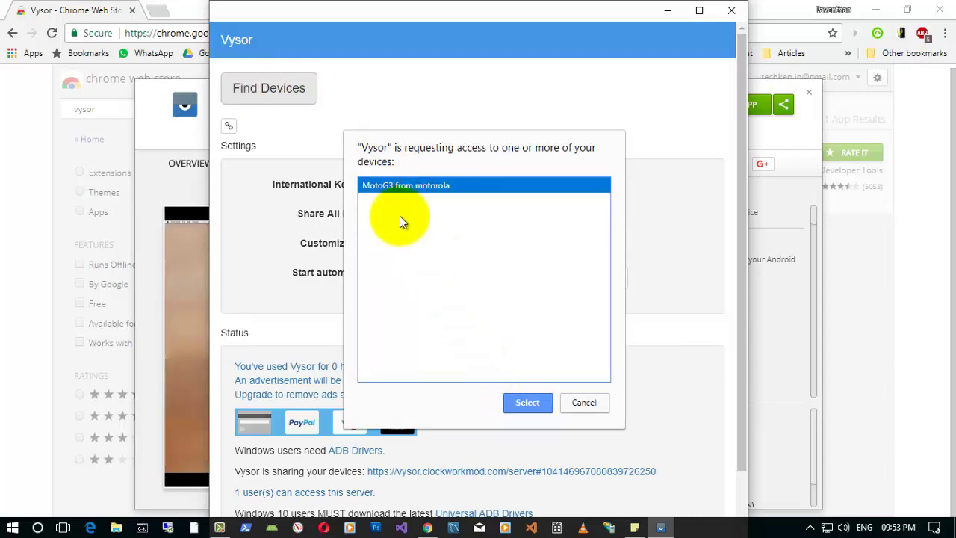
click(531, 404)
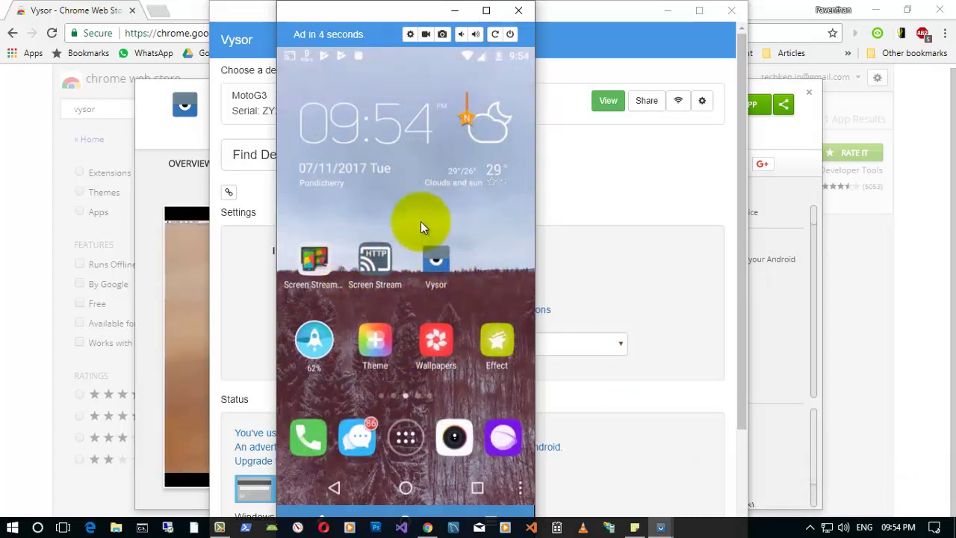
- Minimize the browser and Vysor settings windows, then dismiss a game ad on the phone
click(876, 10)
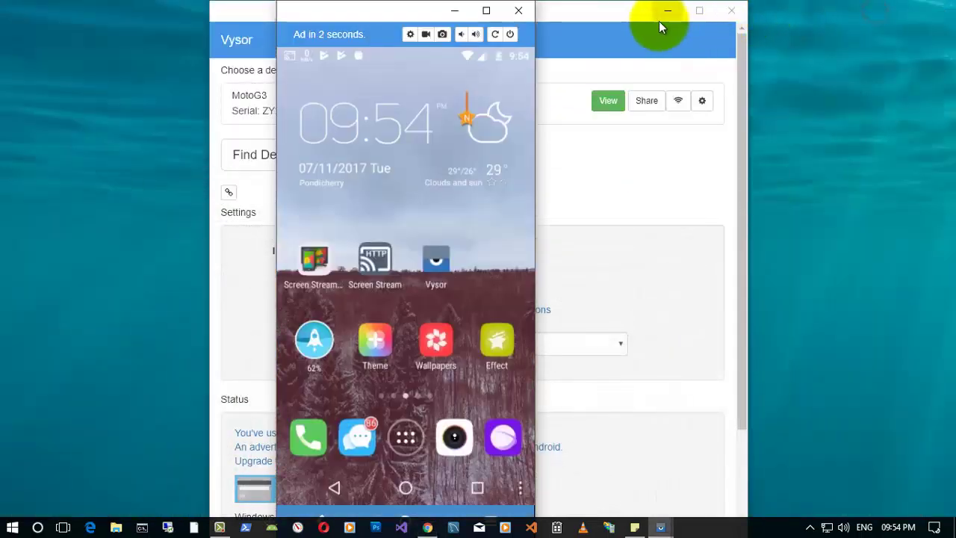
click(666, 13)
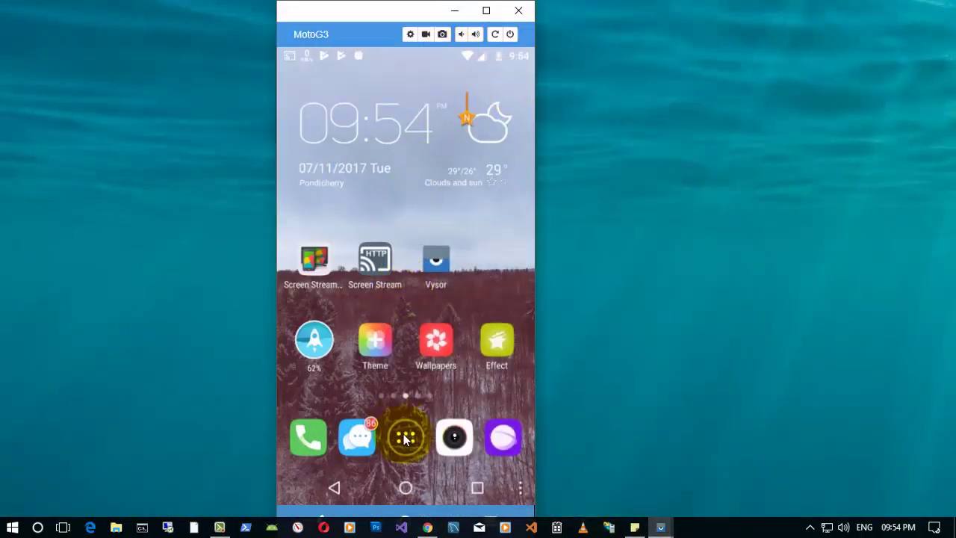
click(406, 438)
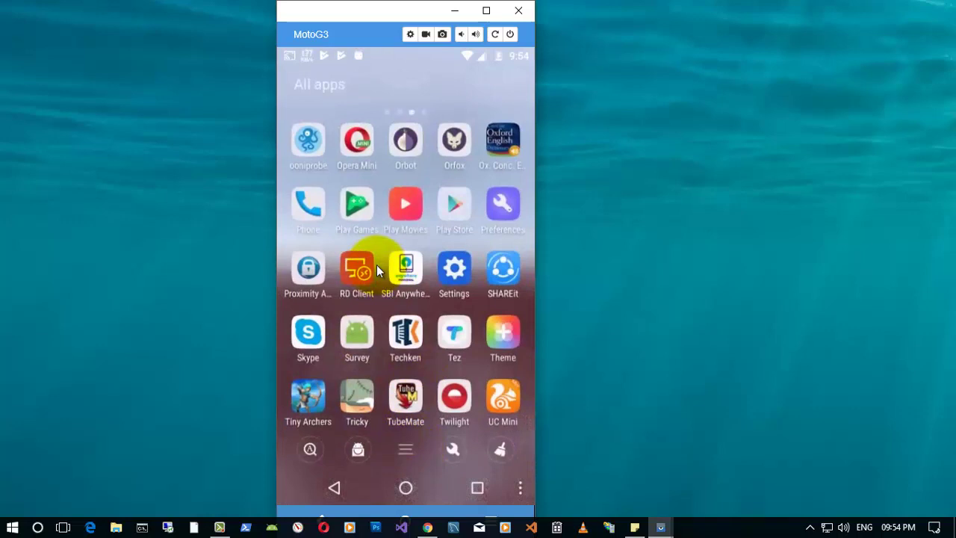
click(326, 498)
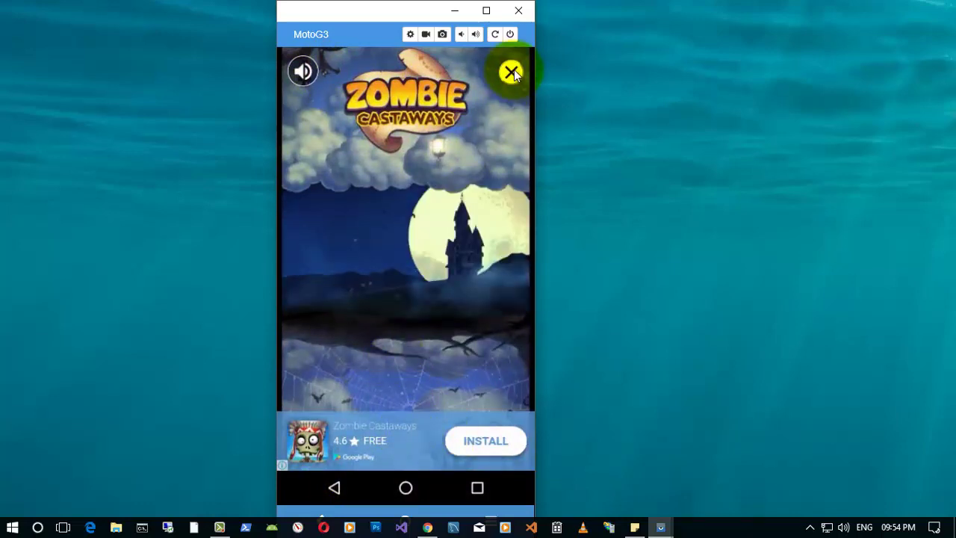
click(512, 71)
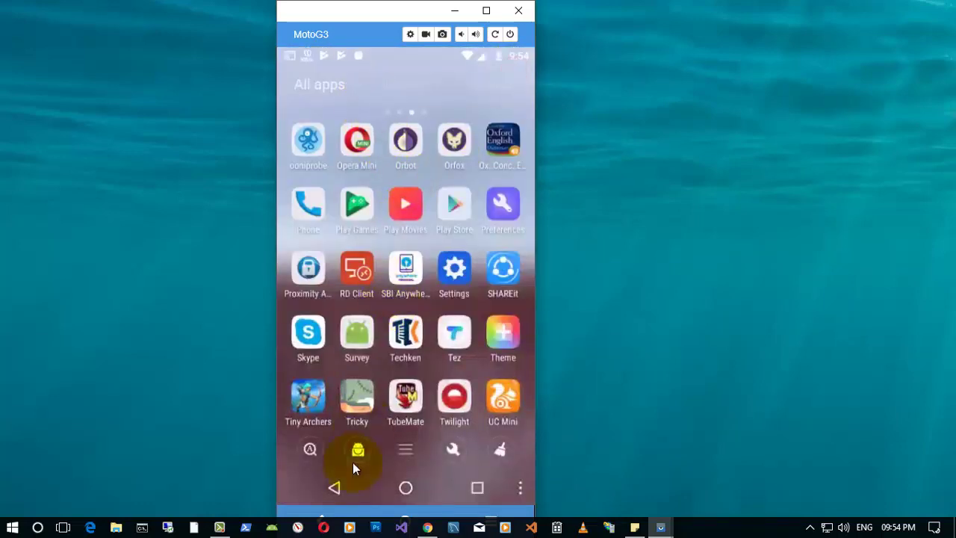
click(332, 483)
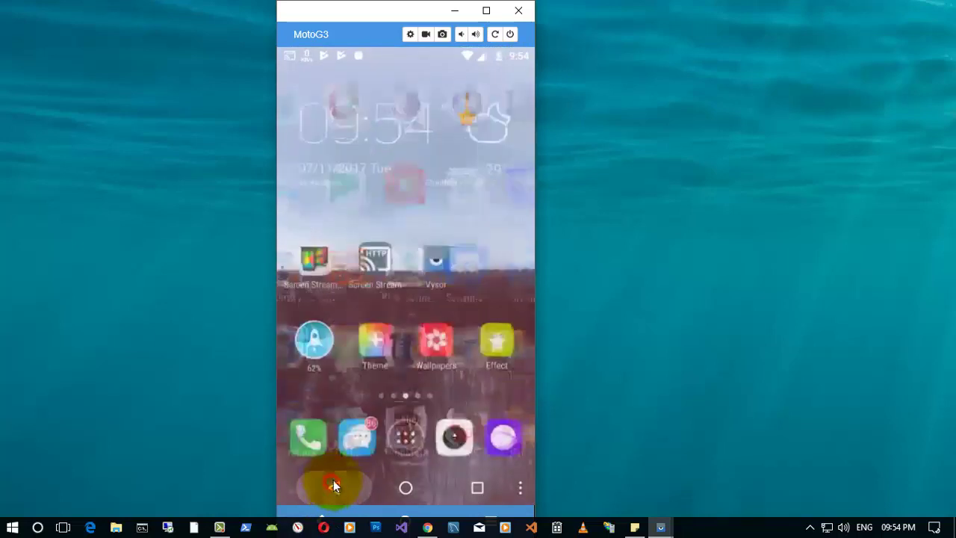
- Launch the phone's Vysor app, skip its intro to home, and show the device list
click(437, 269)
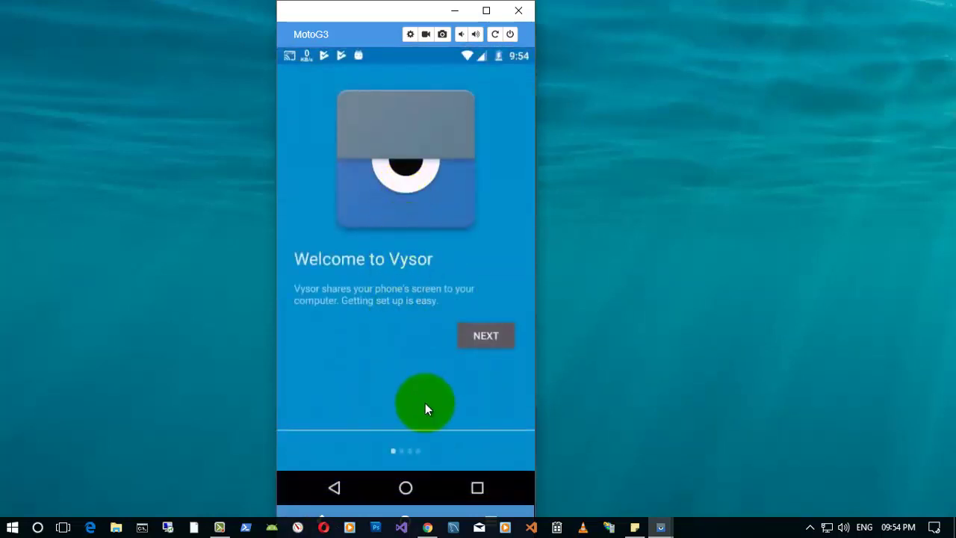
click(489, 342)
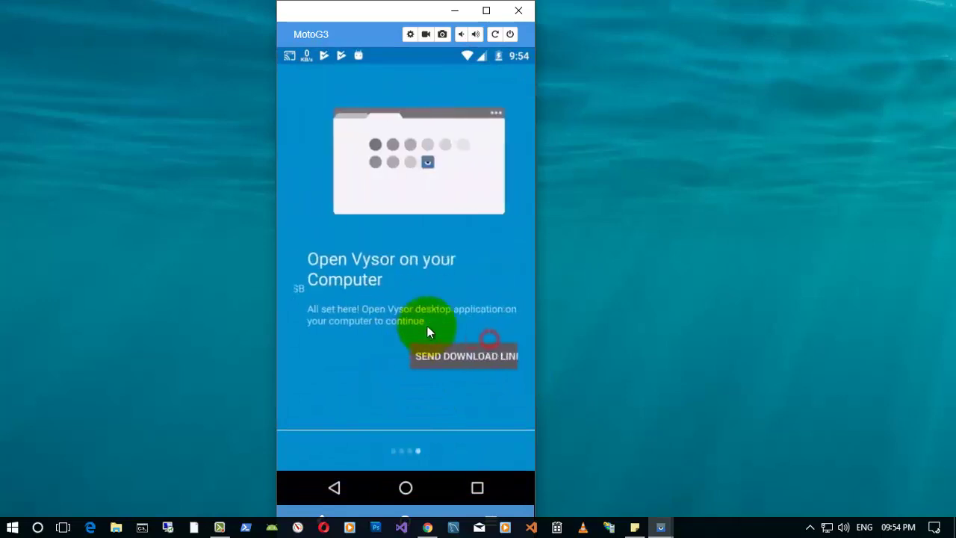
click(334, 487)
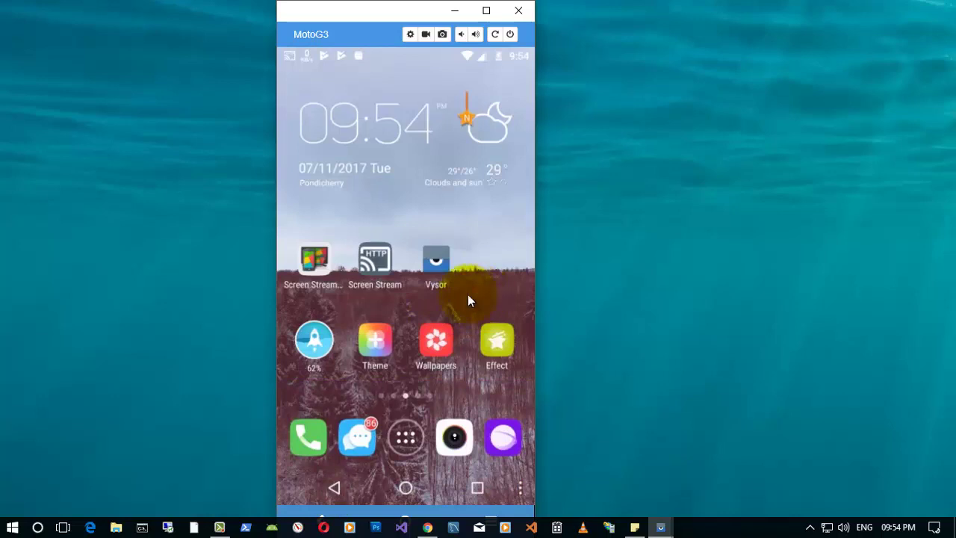
click(410, 34)
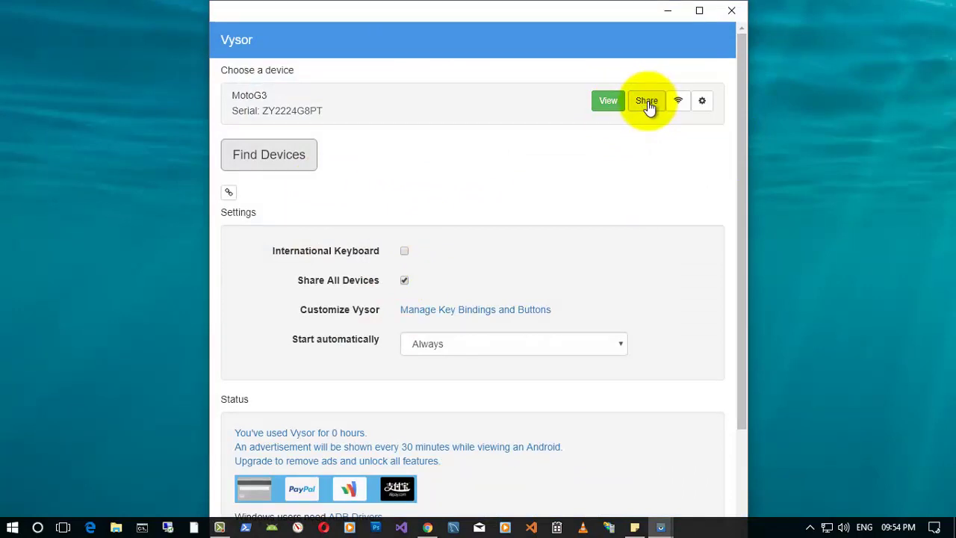
- In MotoG3 settings, try a 4Mbit bitrate, canceling both Pro upgrade prompts
click(703, 103)
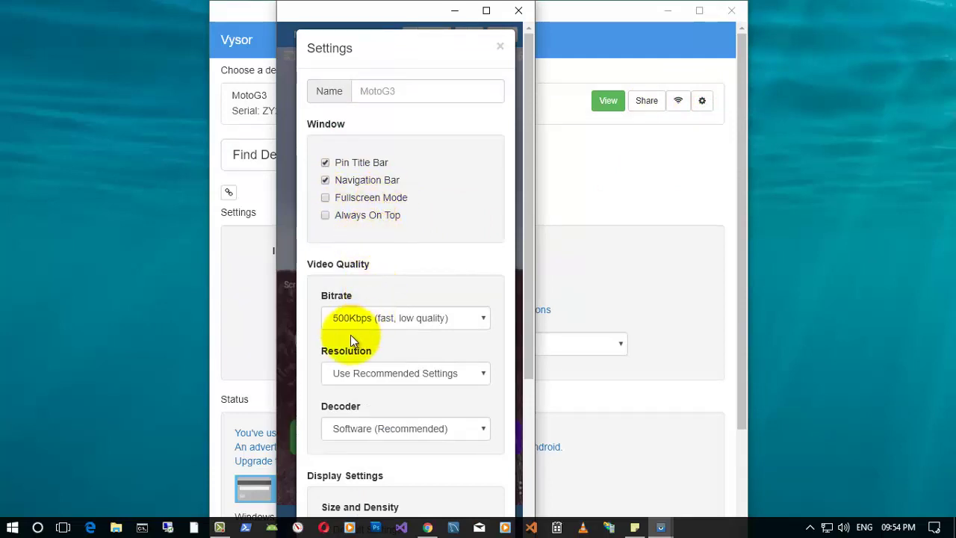
click(438, 320)
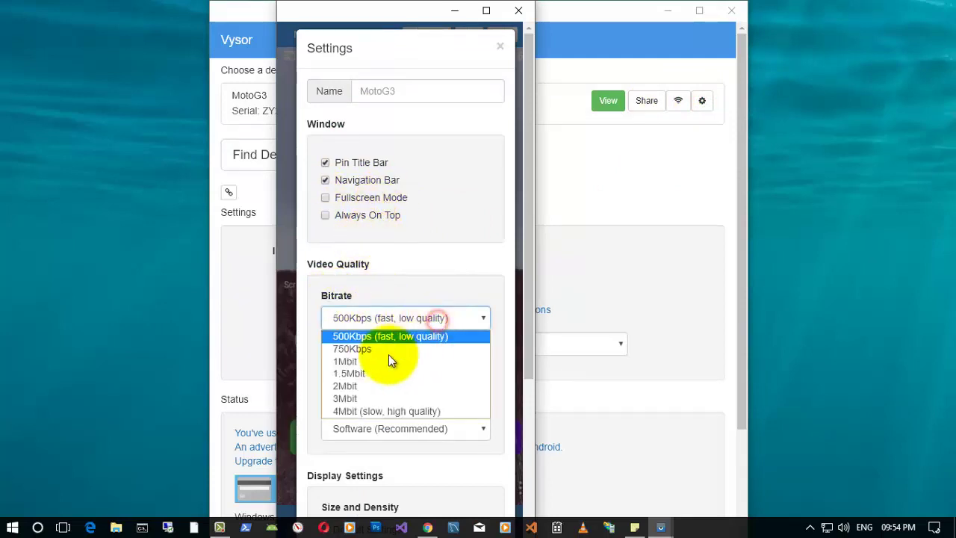
click(352, 410)
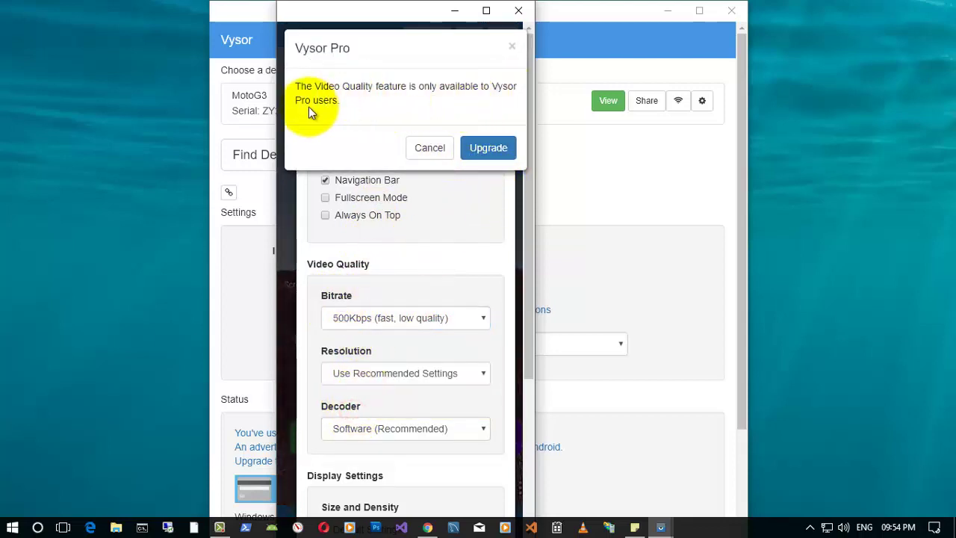
click(420, 148)
click(409, 317)
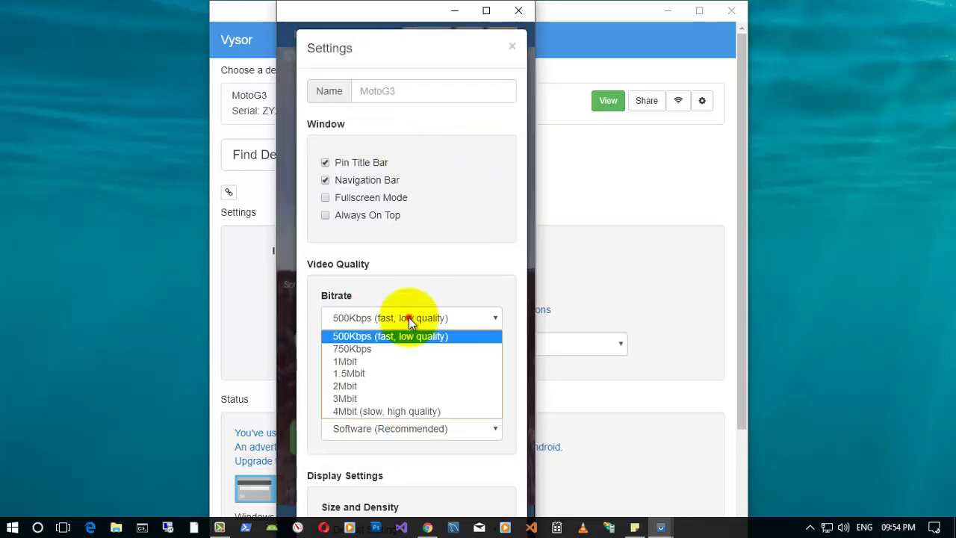
click(380, 362)
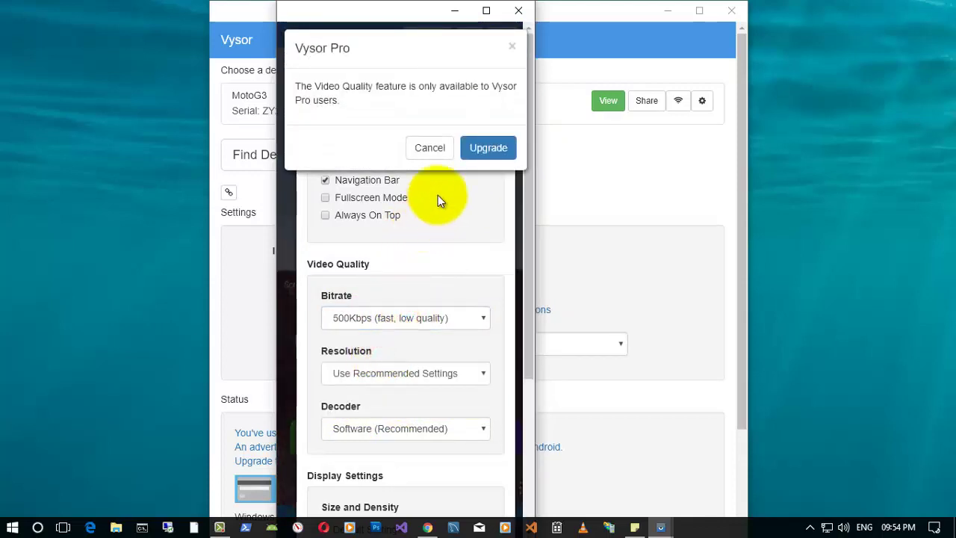
click(425, 154)
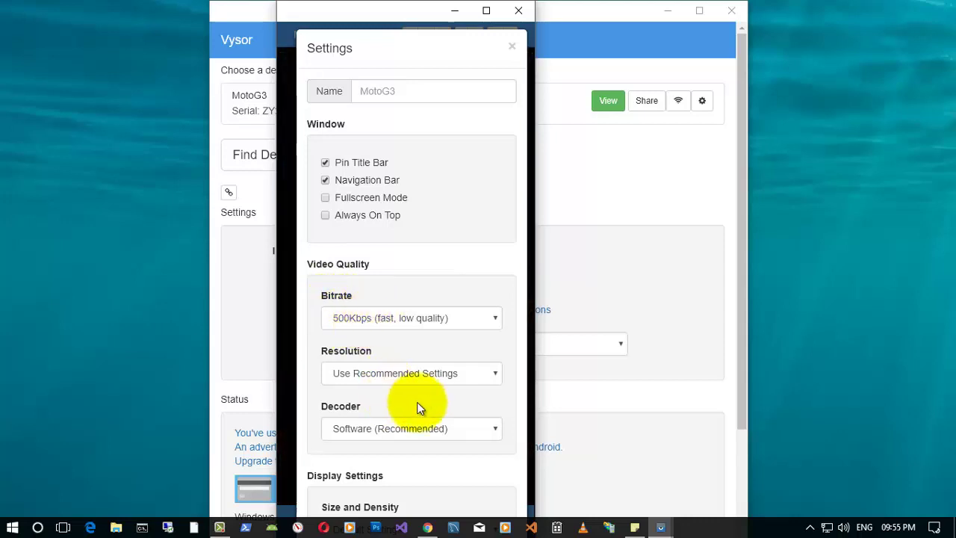
- Try Original resolution and cancel the Pro prompt, keeping the default resolution
click(414, 374)
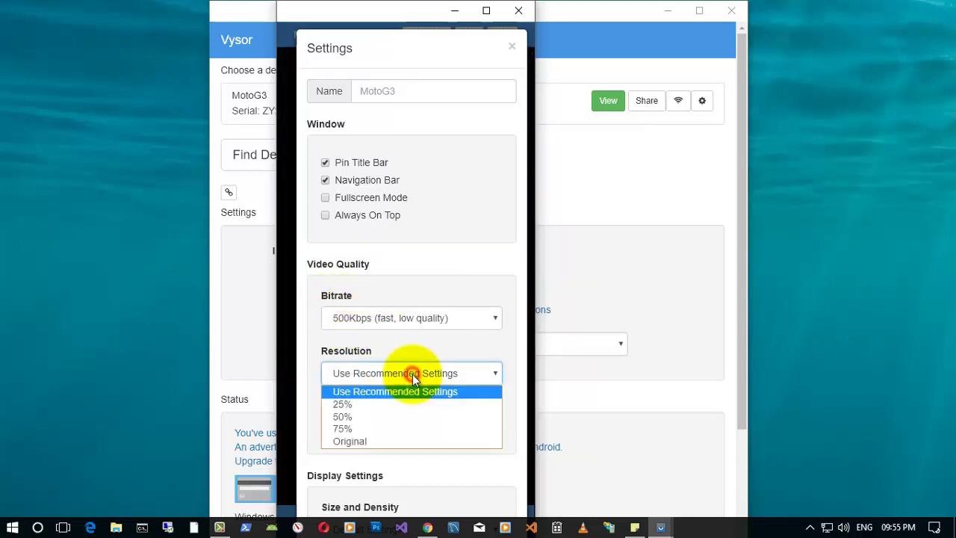
click(362, 444)
click(430, 147)
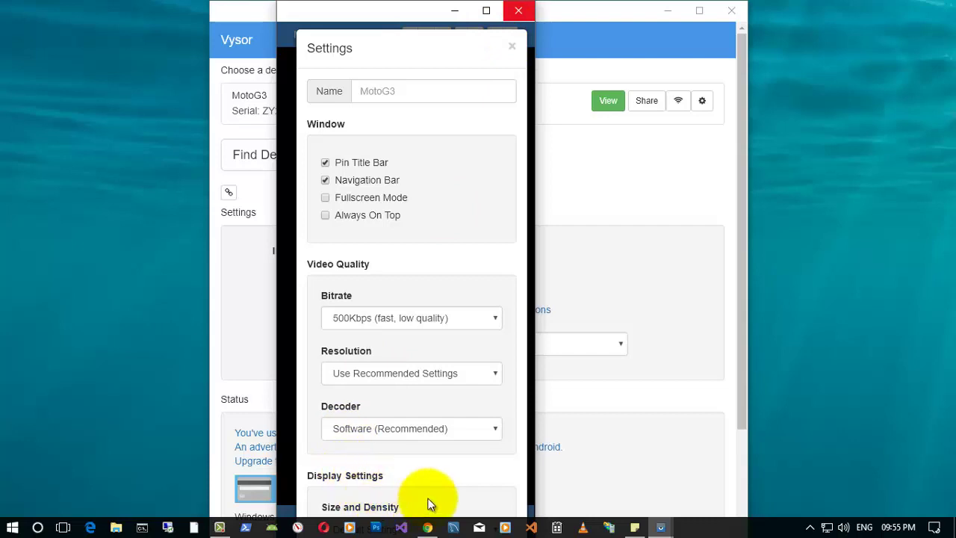
- Close the settings panel, unlock the phone, and launch Vysor from its Play Store page
click(513, 48)
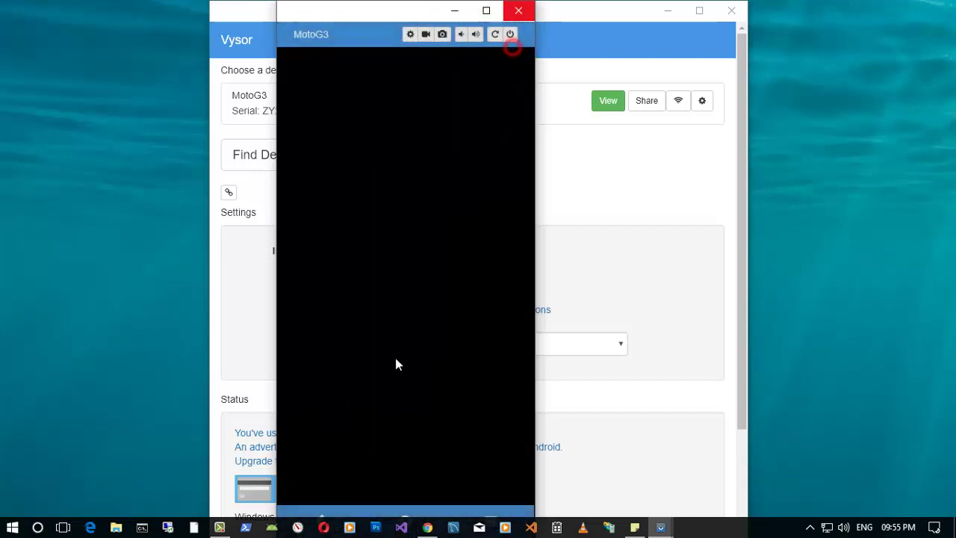
click(413, 175)
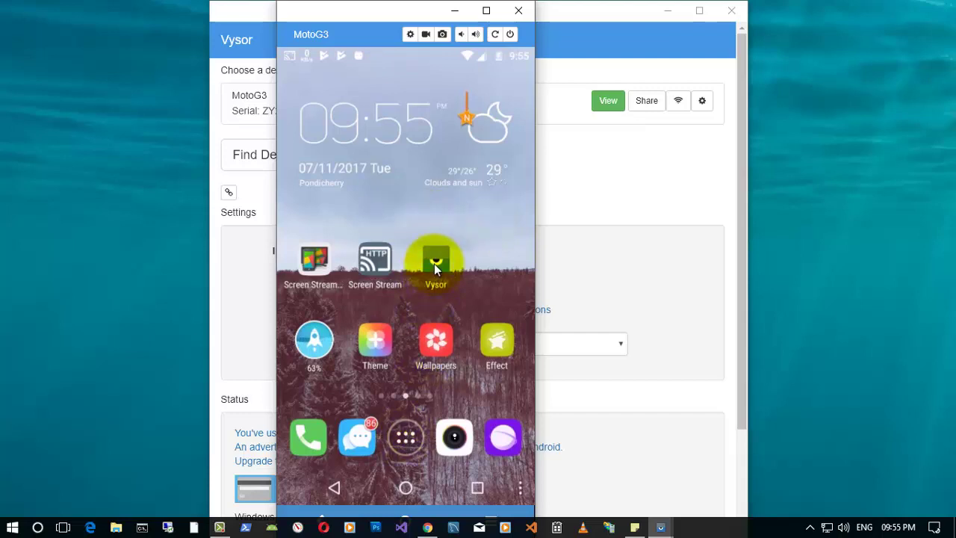
click(405, 439)
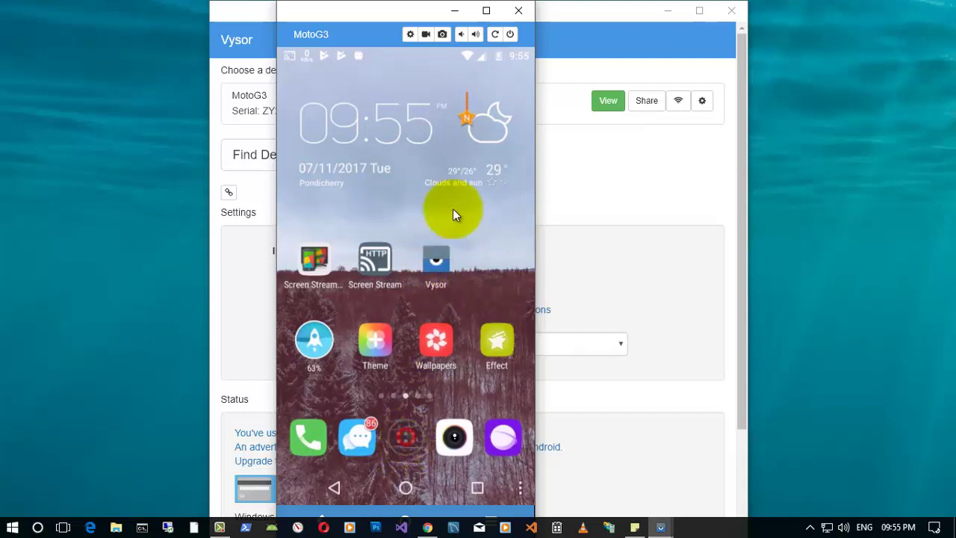
click(456, 207)
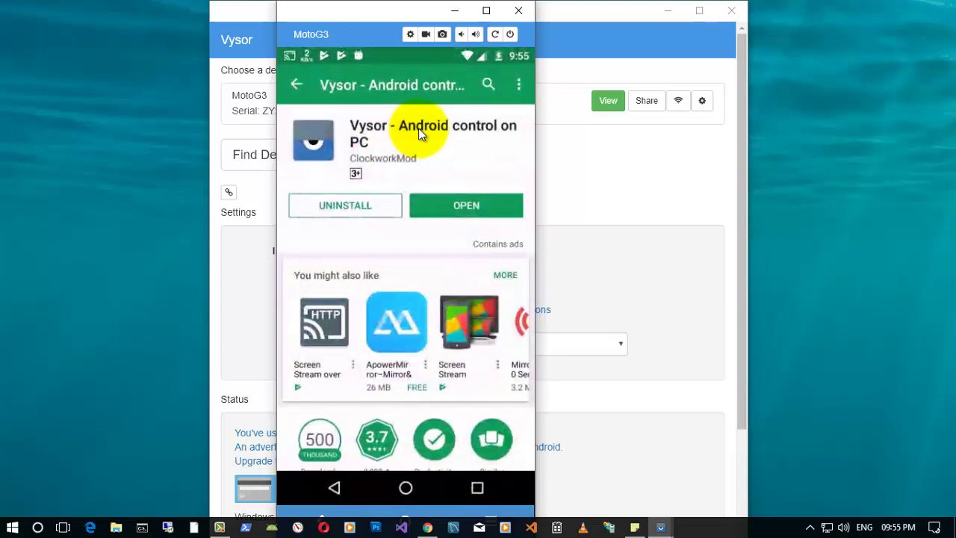
click(464, 207)
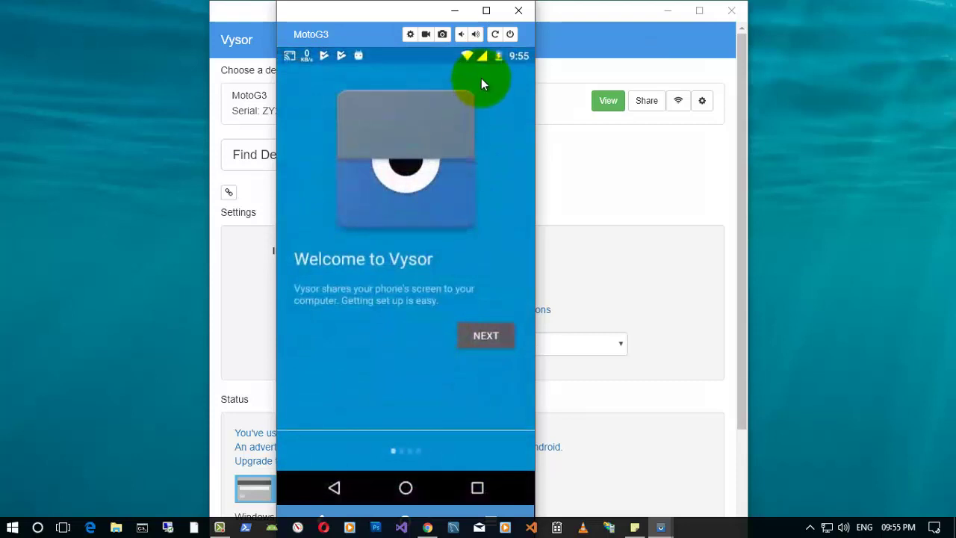
click(519, 11)
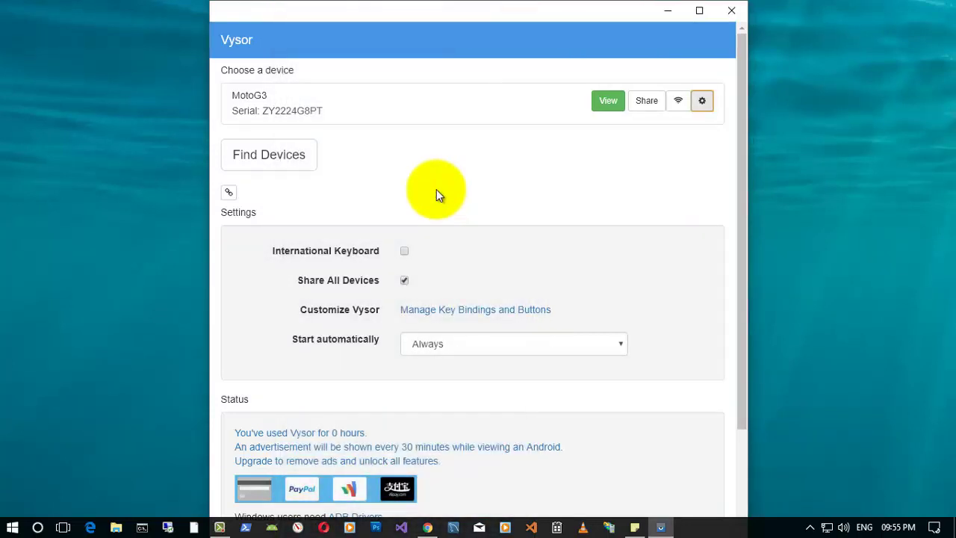